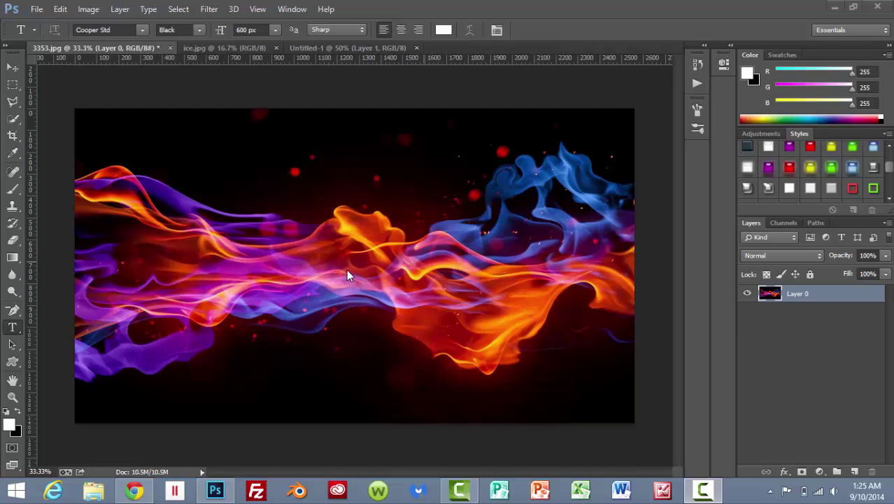
Glance at ice.jpg, return to the 3353.jpg flame photo, and bring up the File menu
left_click(238, 48)
left_click(140, 53)
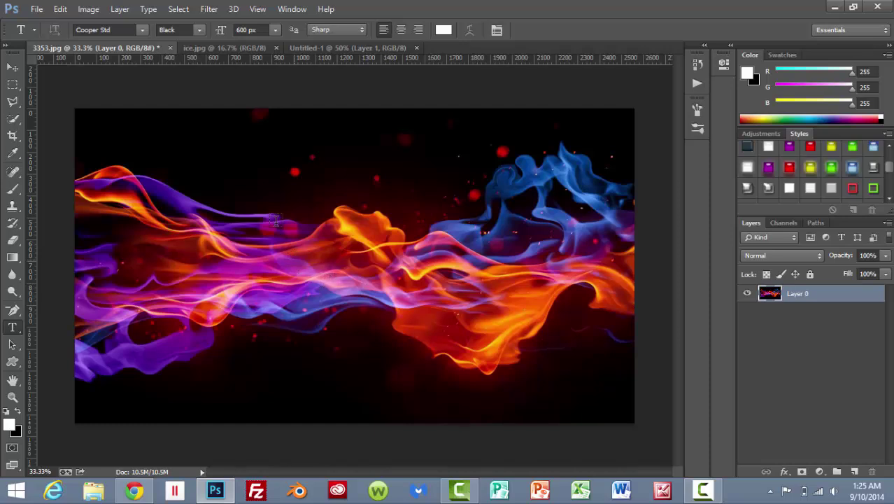
left_click(35, 9)
mouse_move(60, 10)
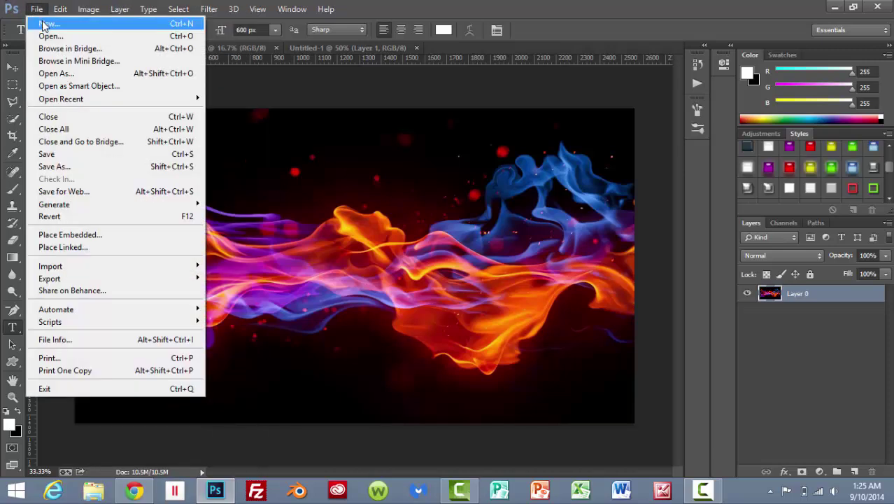
Cancel the File > New dialog and switch to the blank transparent Untitled-1 document
left_click(43, 24)
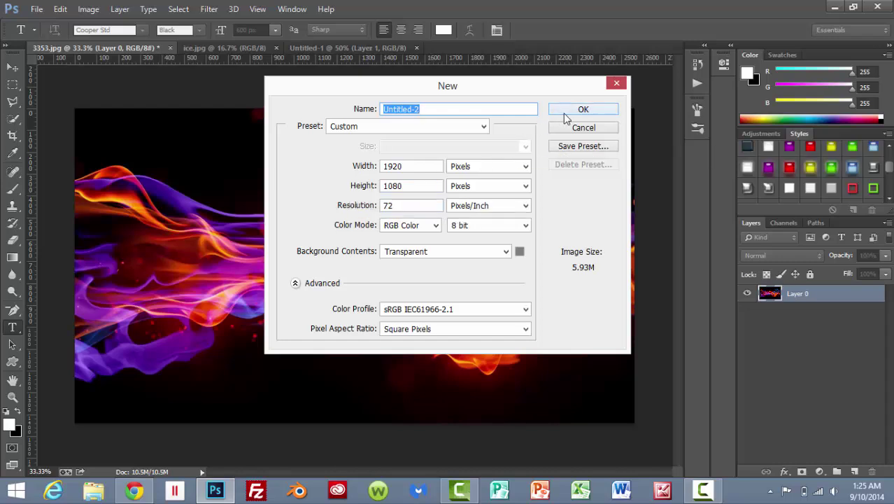
left_click(612, 86)
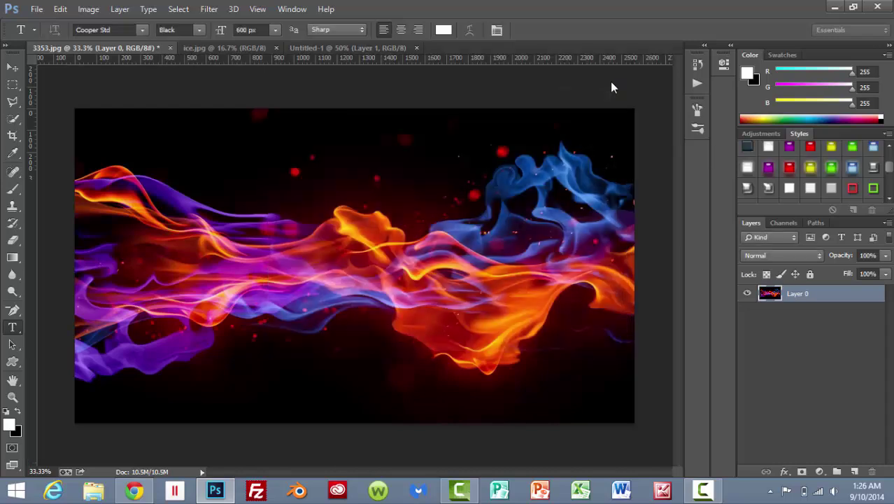
left_click(351, 49)
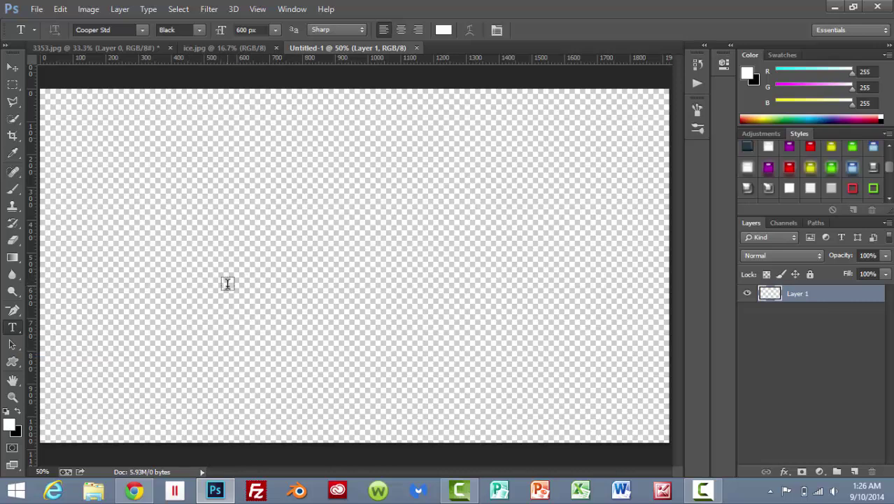
Add 'Fire' as white 600 px Cooper Std text, commit it, and move it lower-left
left_click(227, 285)
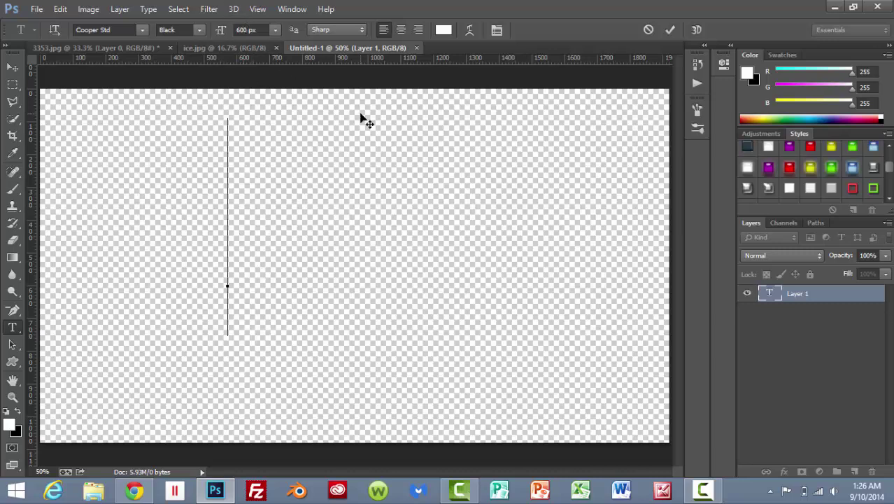
type("F")
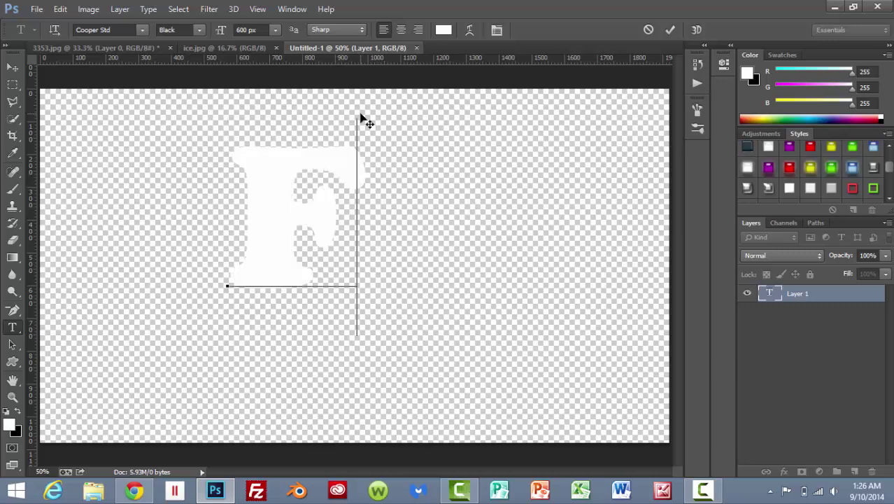
type("ire")
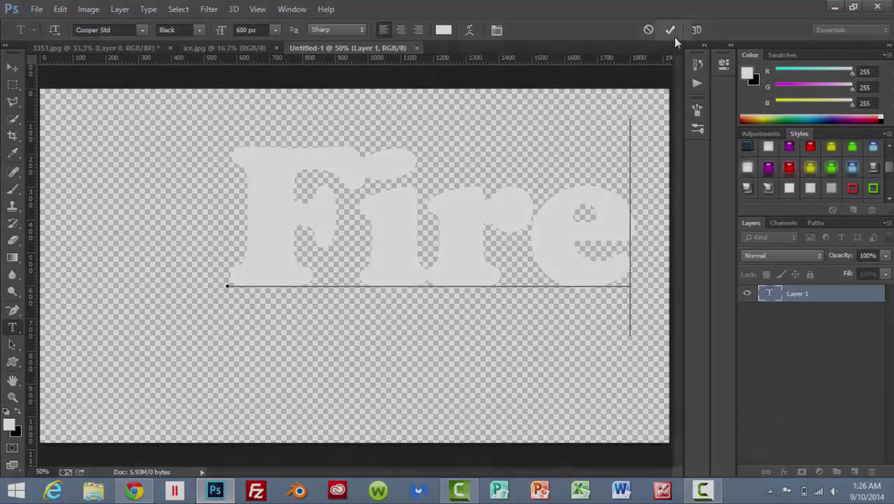
left_click(670, 29)
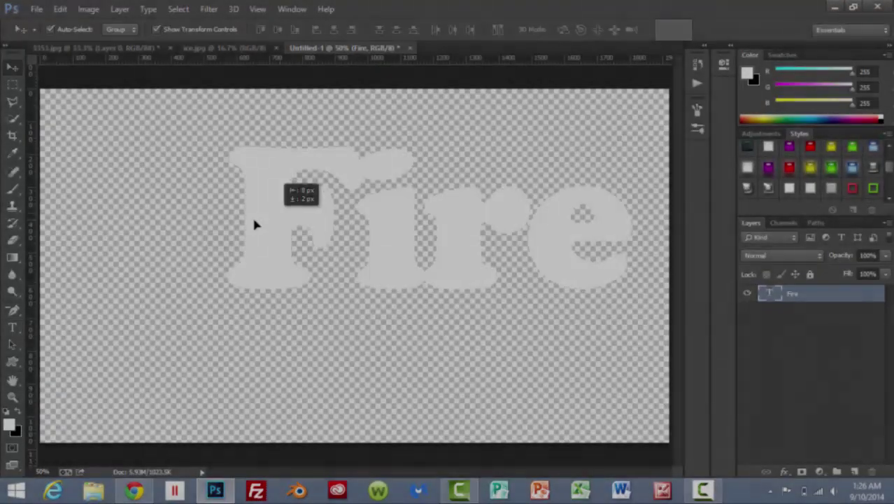
left_click_drag(252, 216, 202, 264)
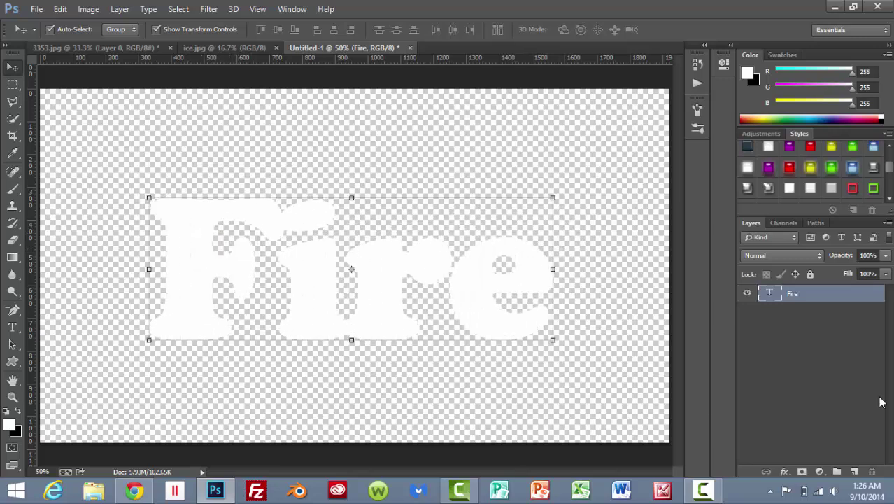
Bring the 3353.jpg flame photo into Untitled-1, clip it to the Fire text, and lock it
left_click(104, 48)
left_click_drag(268, 251, 420, 294)
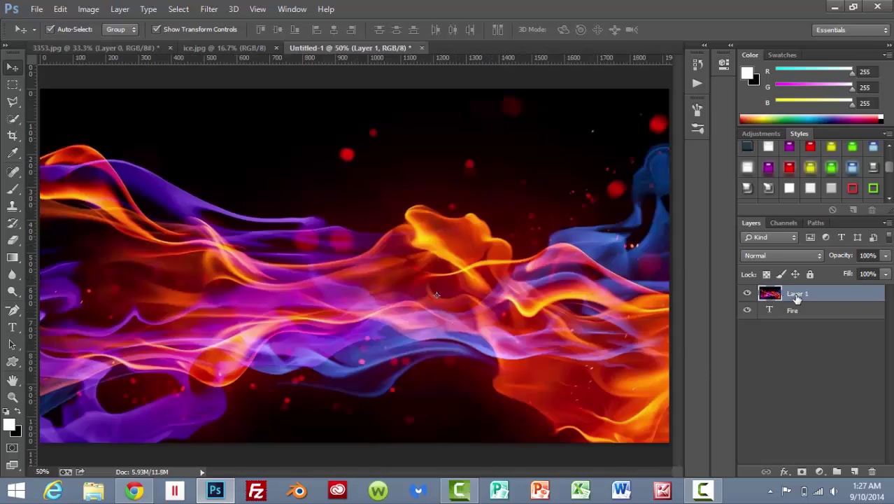
right_click(799, 295)
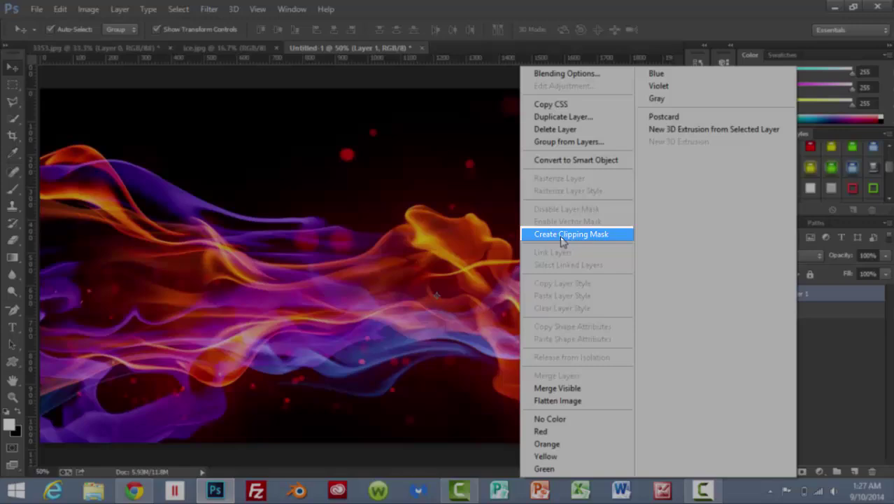
left_click(562, 235)
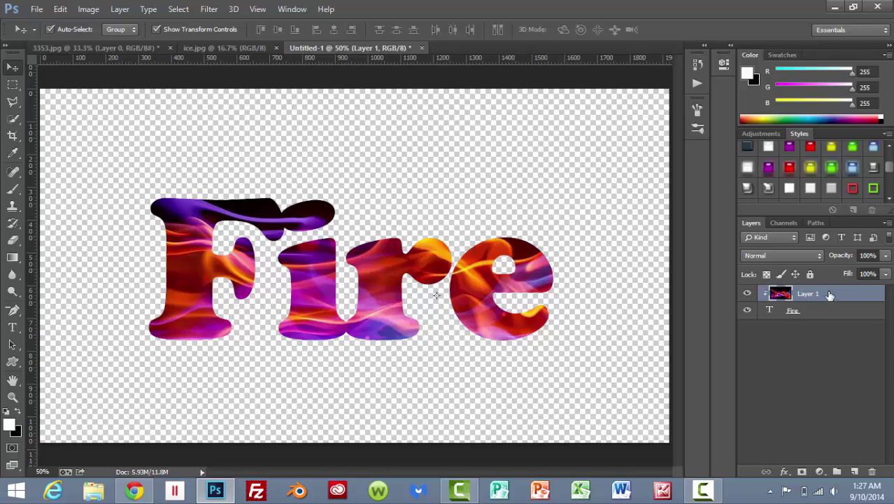
left_click(811, 275)
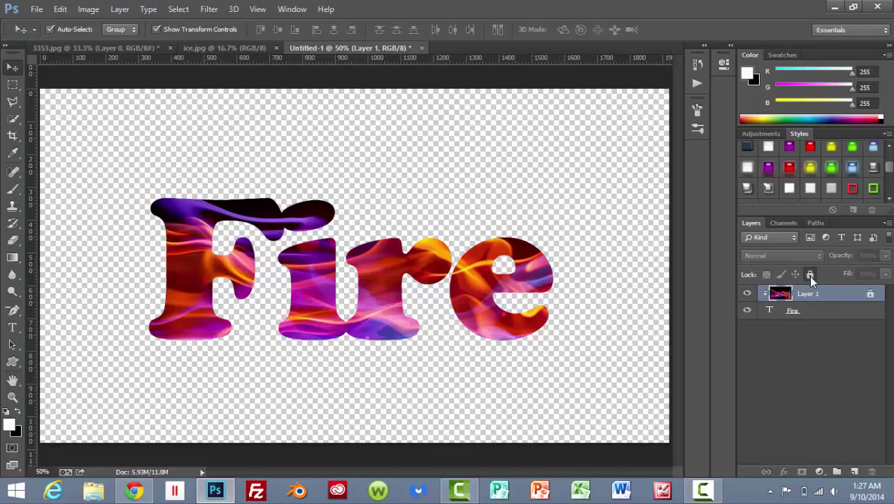
Move the Fire text 64 px lower and apply the Slick Chrome gel style to it
left_click(790, 313)
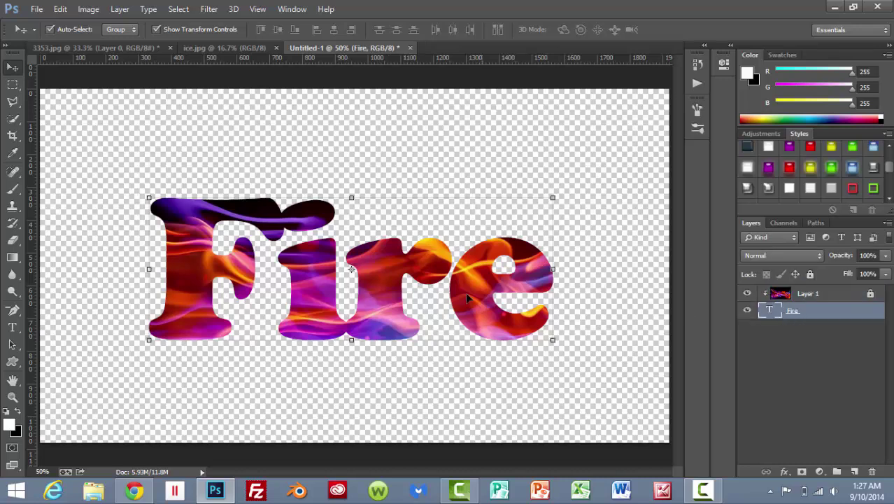
left_click_drag(469, 293, 482, 331)
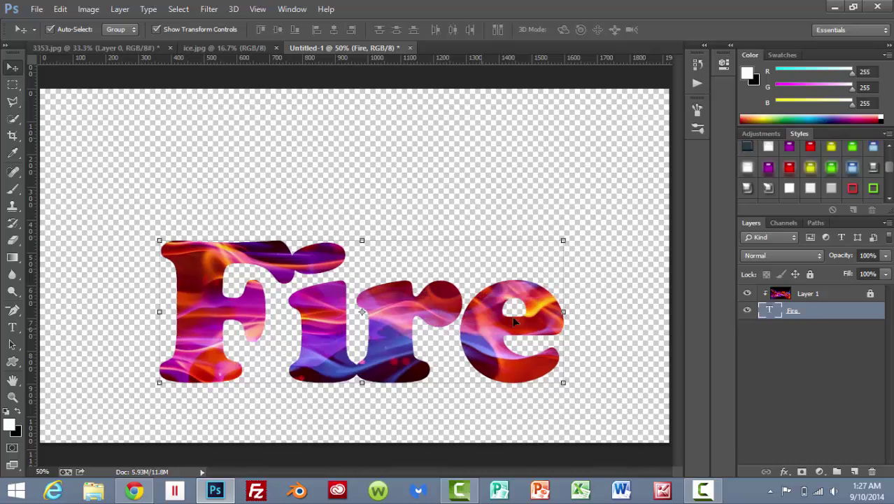
left_click(748, 190)
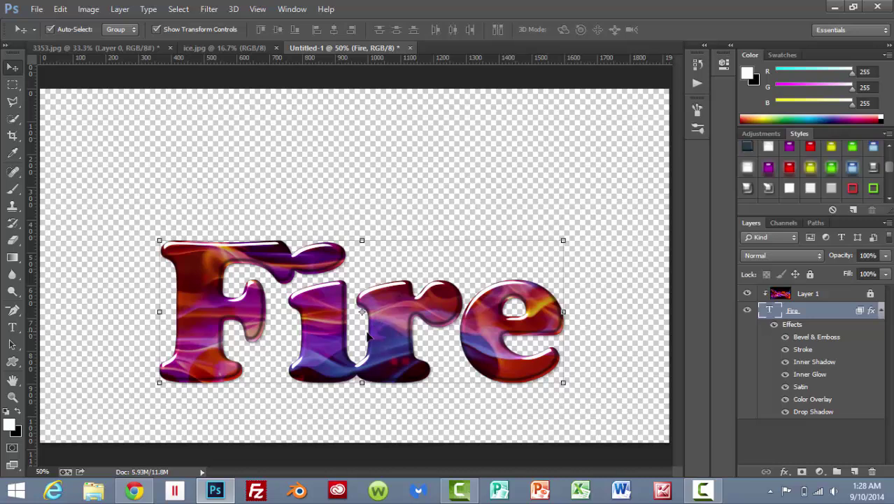
left_click(830, 295)
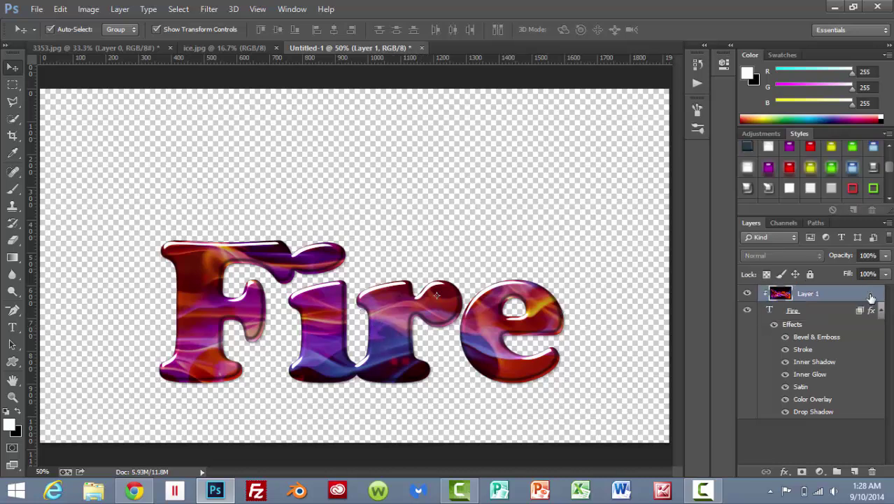
Merge the visible Fire layers into Layer 1 and drag the lettering up and left
right_click(820, 296)
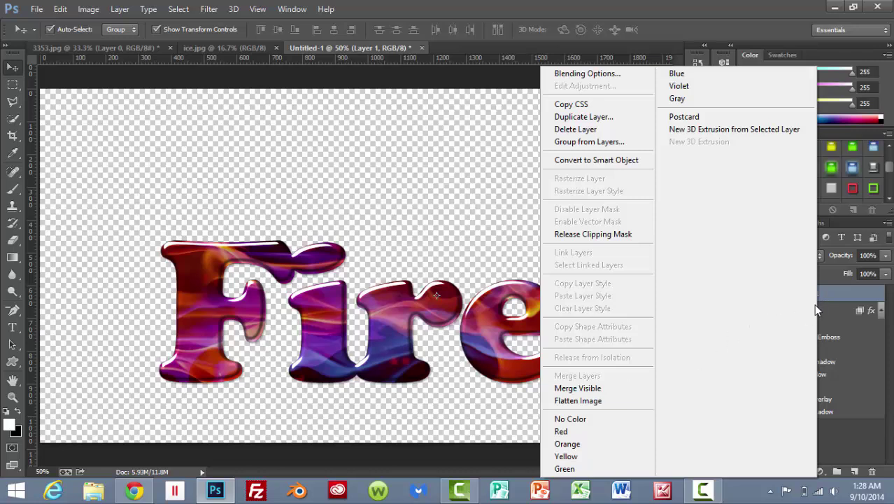
left_click(637, 393)
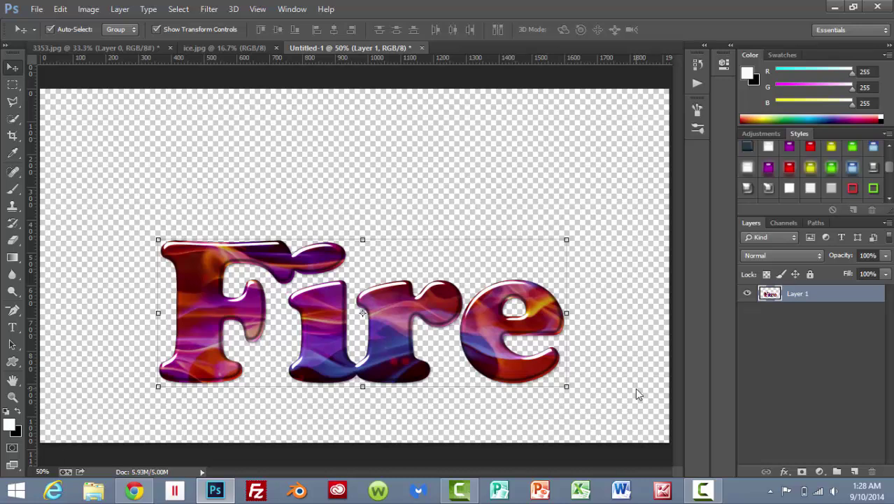
left_click_drag(401, 329, 354, 332)
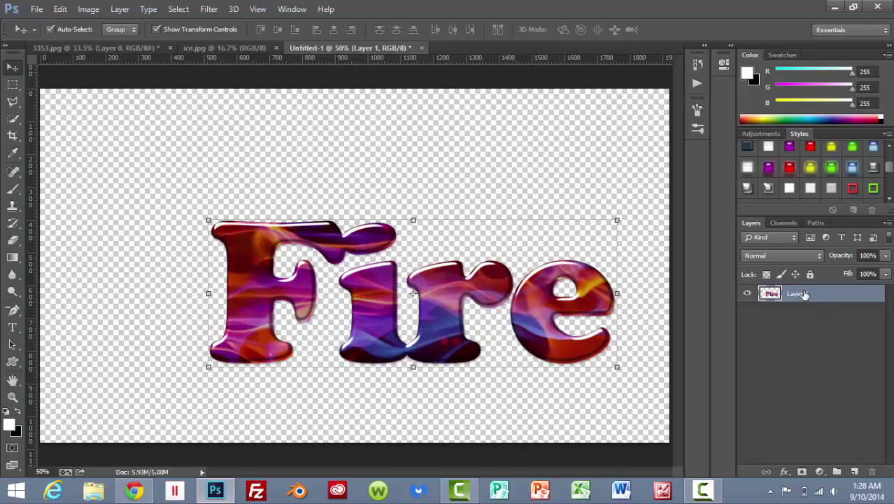
left_click_drag(442, 317, 378, 220)
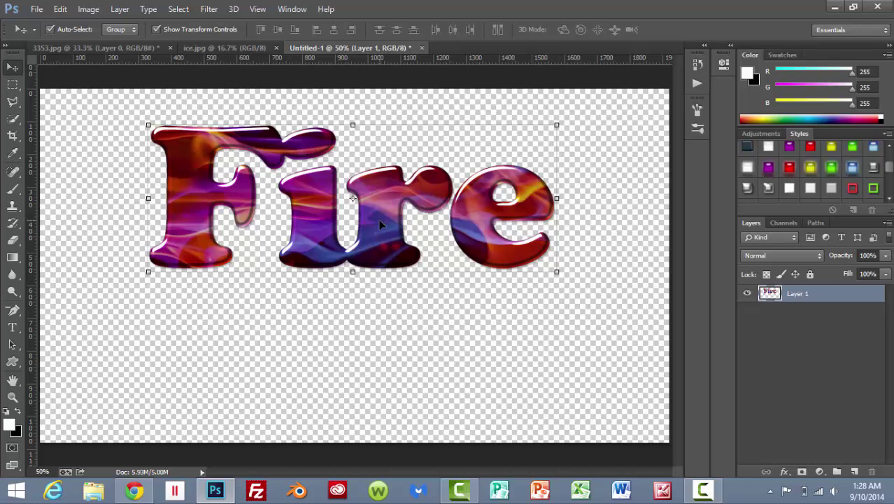
Hide the merged Fire layer, add an ICE text layer, and switch to ice.jpg
left_click(747, 295)
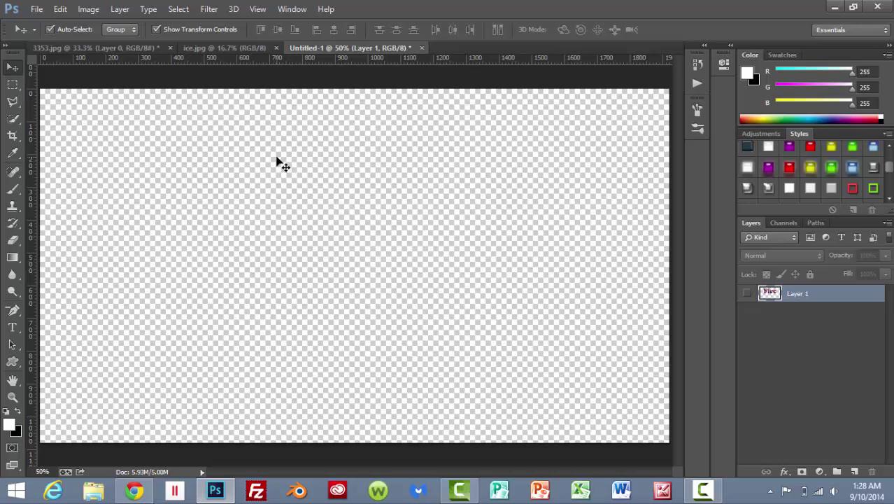
left_click(12, 326)
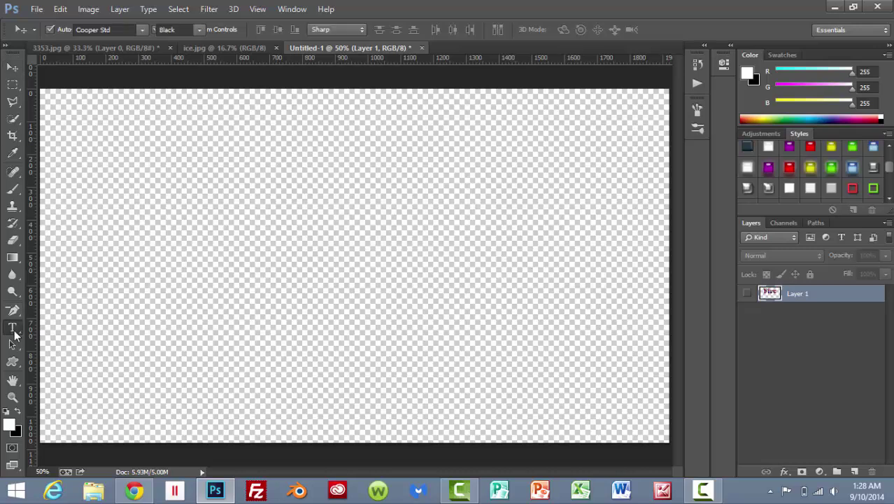
left_click(194, 262)
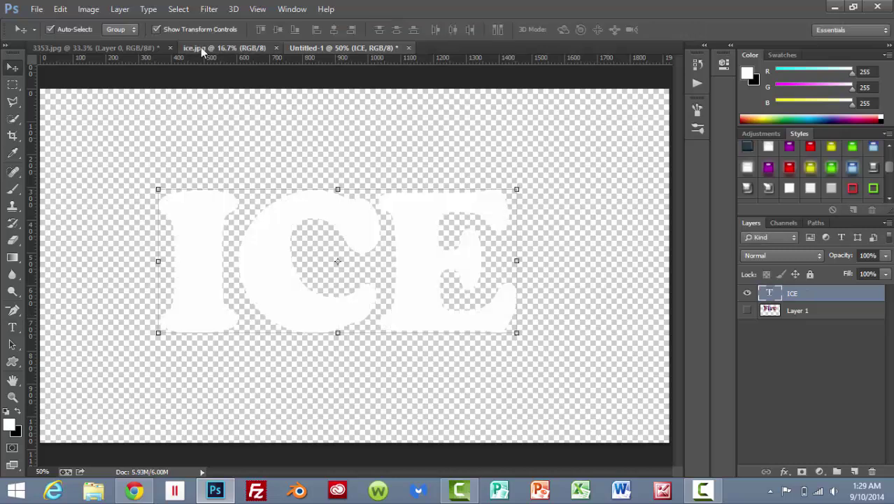
left_click(206, 49)
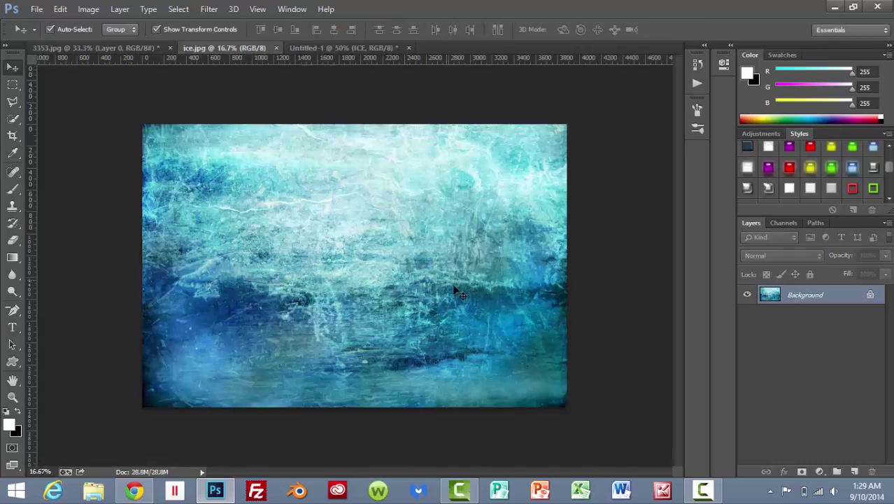
Convert the ice.jpg Background to Layer 0 and copy the texture into Untitled-1 as Layer 2
double_click(817, 296)
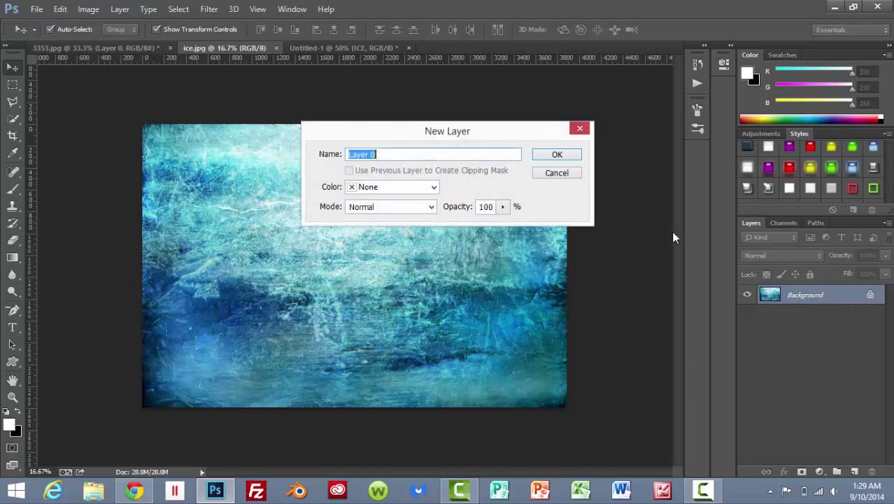
left_click(558, 156)
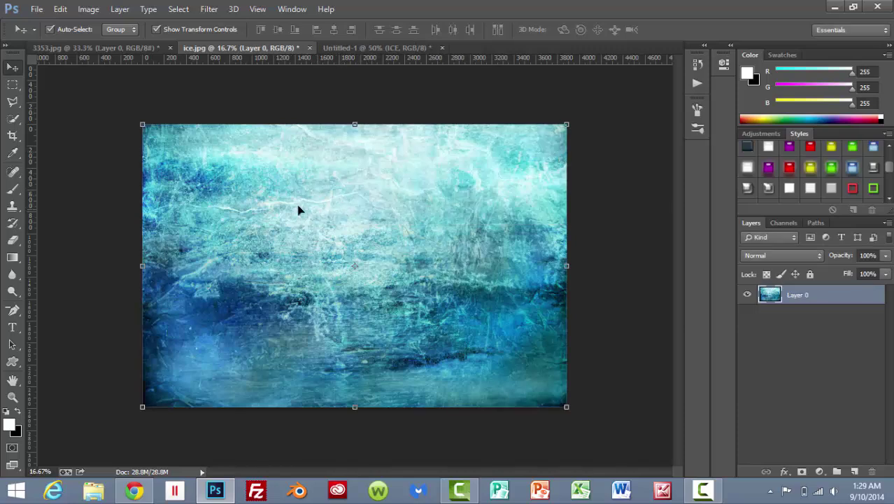
left_click_drag(299, 210, 337, 264)
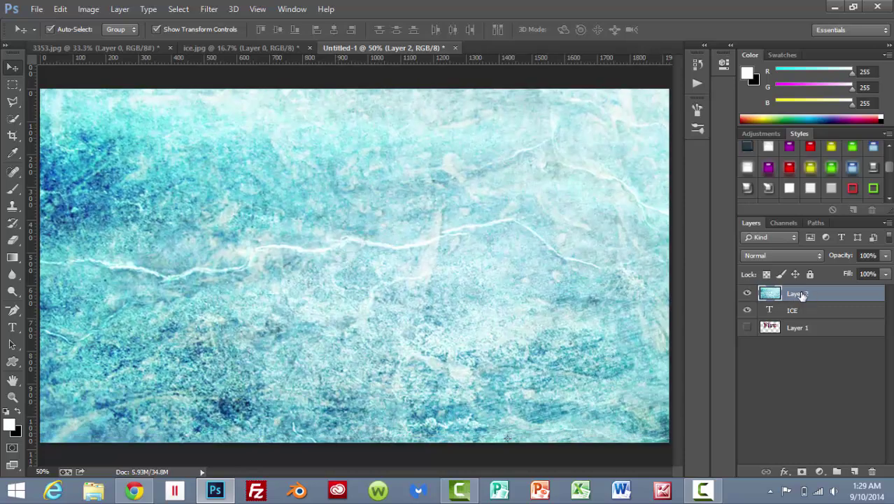
Clip the Layer 2 ice texture to ICE, lock it fully, and move ICE left
right_click(801, 294)
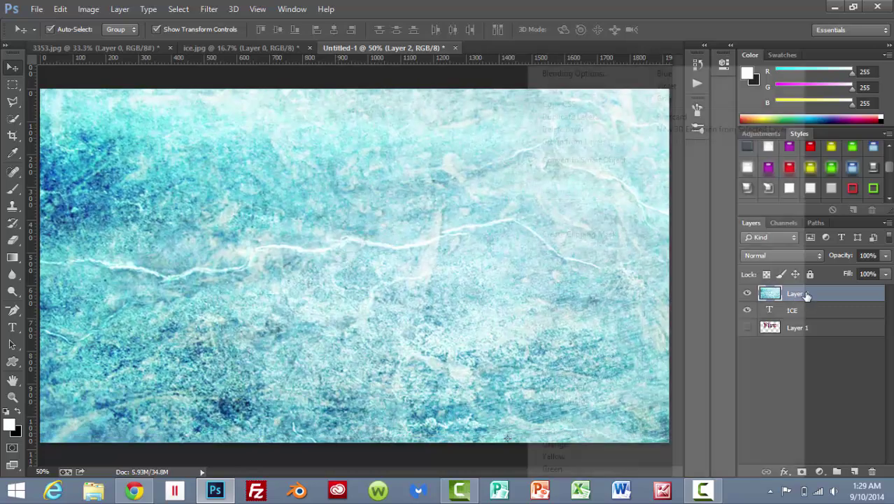
left_click(607, 234)
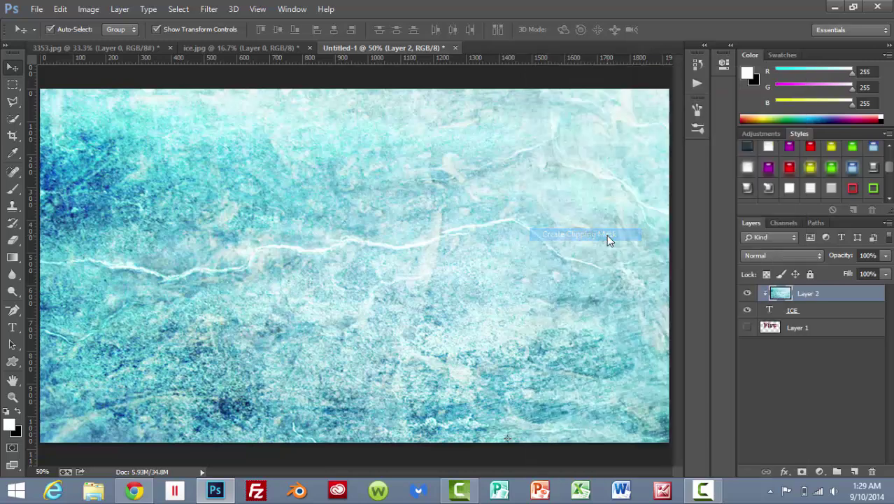
left_click(810, 274)
left_click(804, 312)
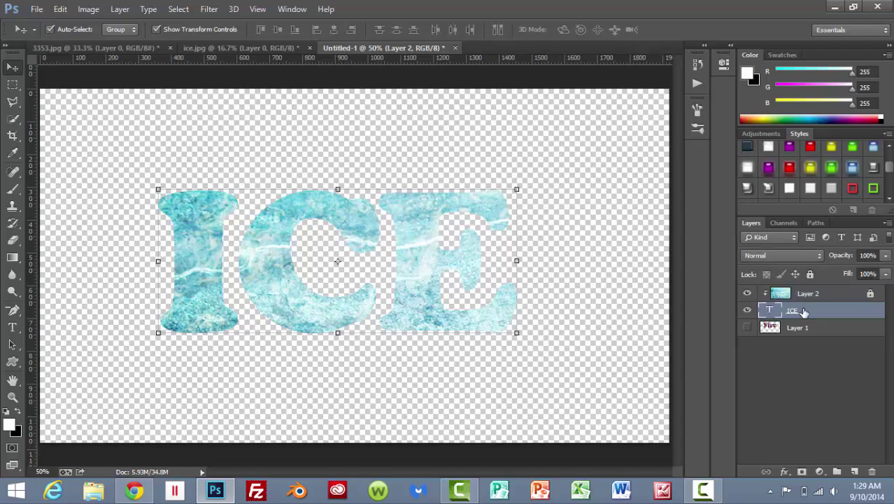
left_click_drag(416, 264, 279, 269)
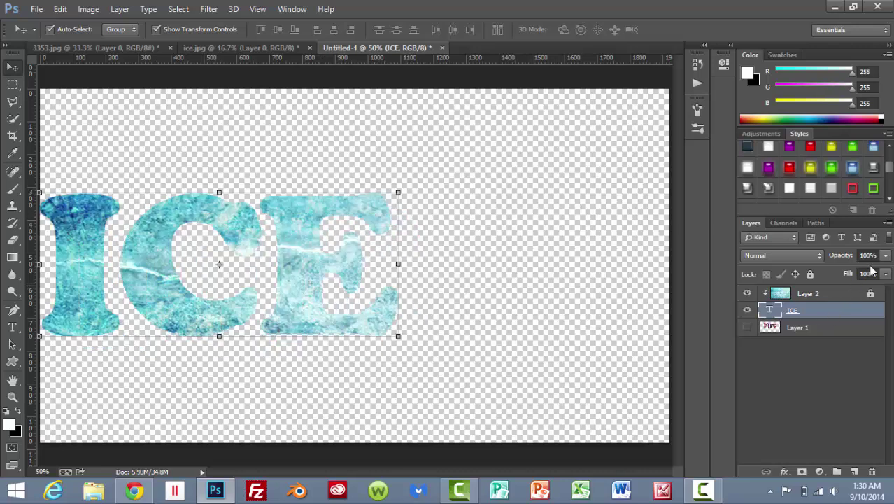
Apply Clear Gel with Drop Shadow to ICE and merge the visible ICE layers into Layer 2
left_click(748, 168)
left_click(825, 294)
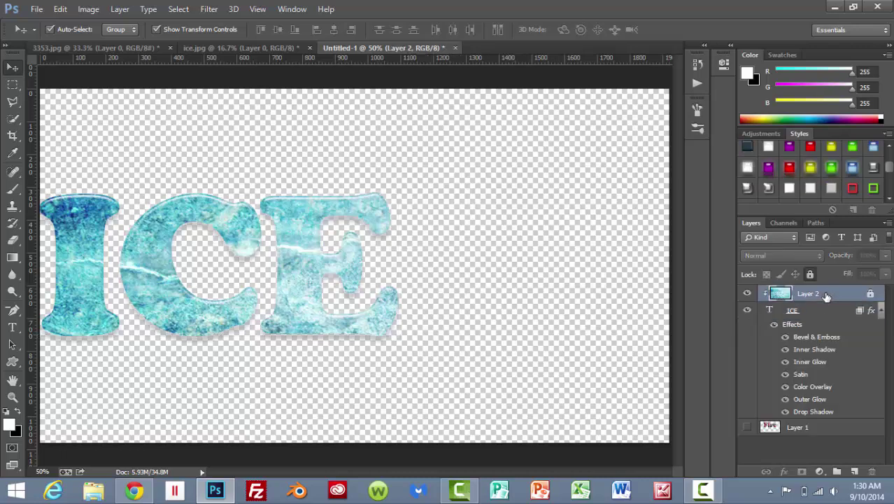
right_click(826, 296)
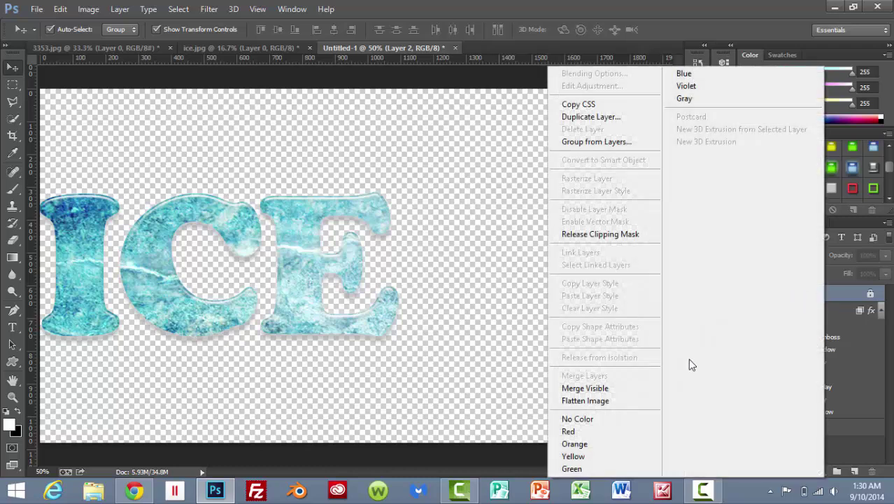
left_click(642, 386)
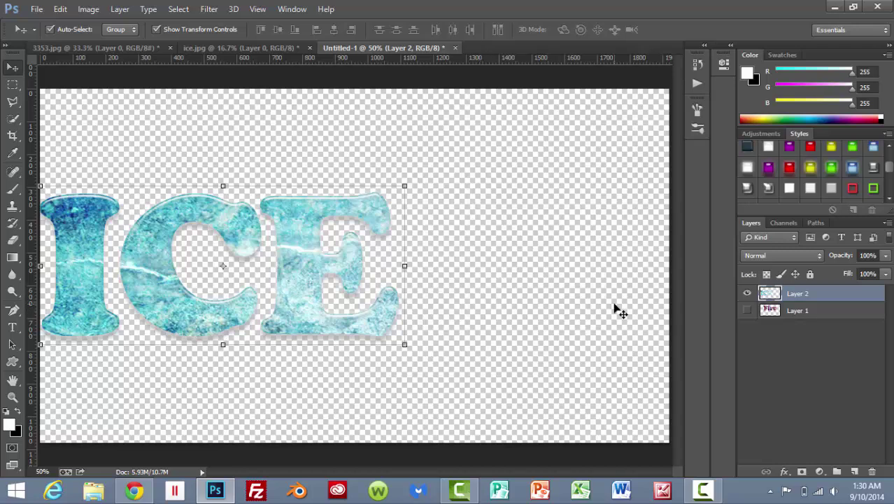
Make Layer 1's Fire text visible, move ICE directly below it, and nudge Fire up-left
left_click(747, 311)
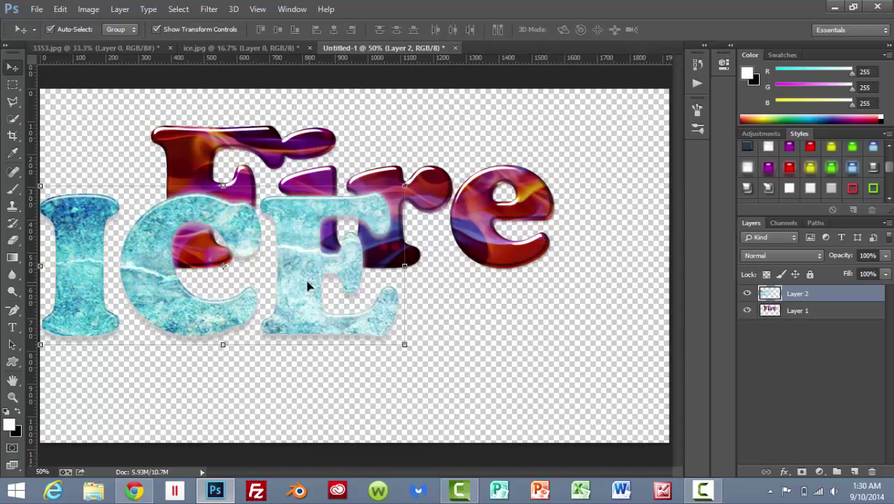
left_click_drag(304, 289, 430, 375)
left_click_drag(415, 334, 404, 320)
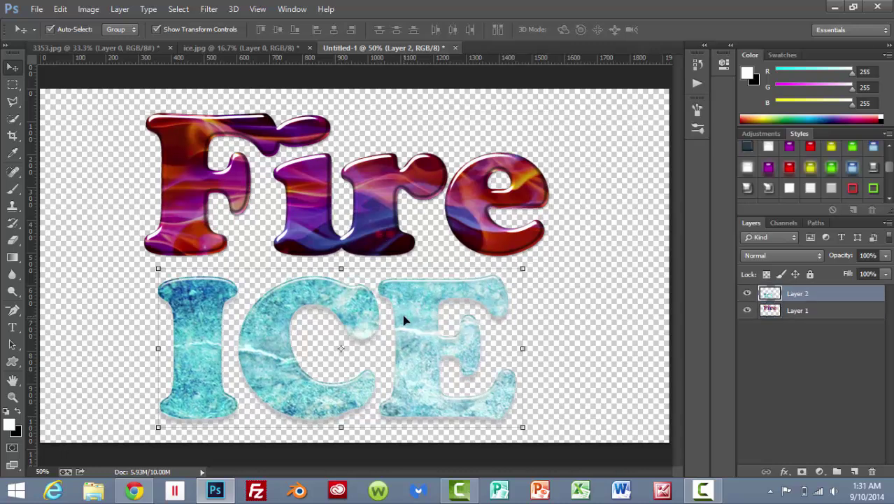